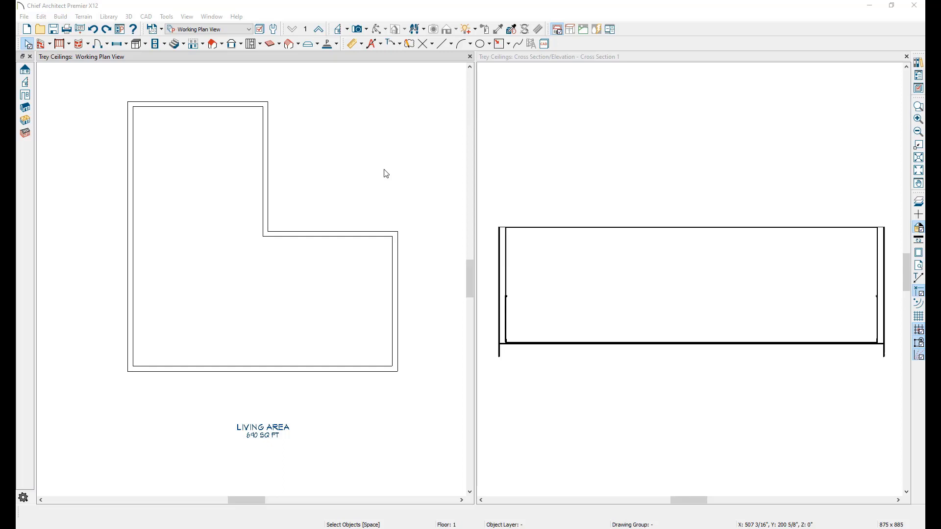
Add a trey ceiling to the Living Area room with a 24" width, 12" depth and vertical pitch.
click(348, 269)
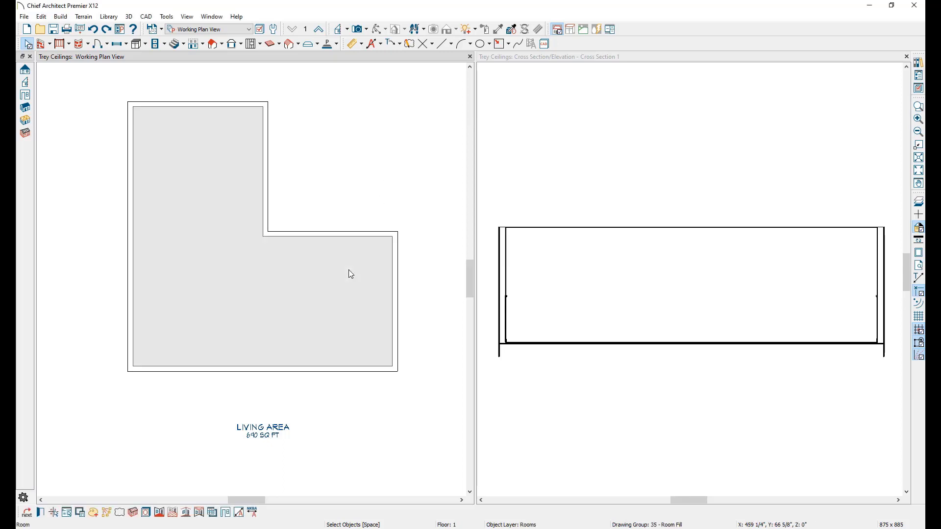
click(201, 514)
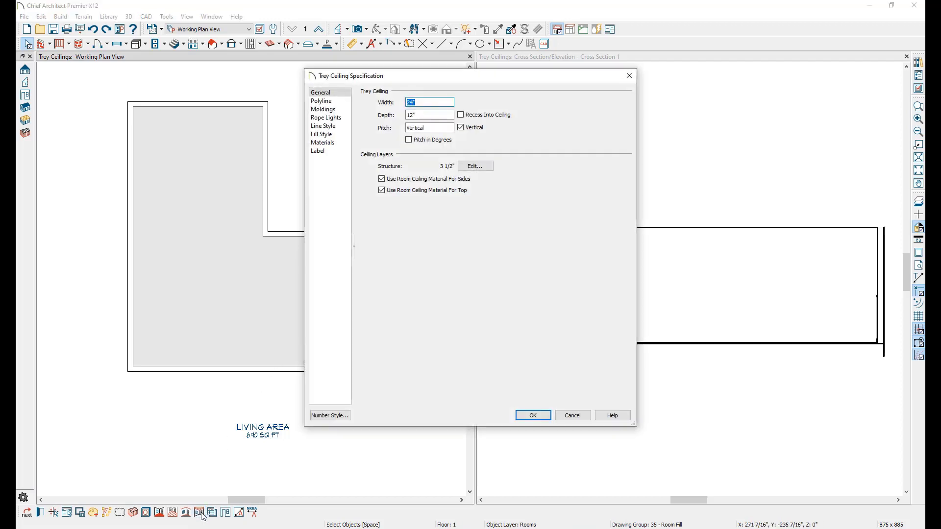
click(421, 114)
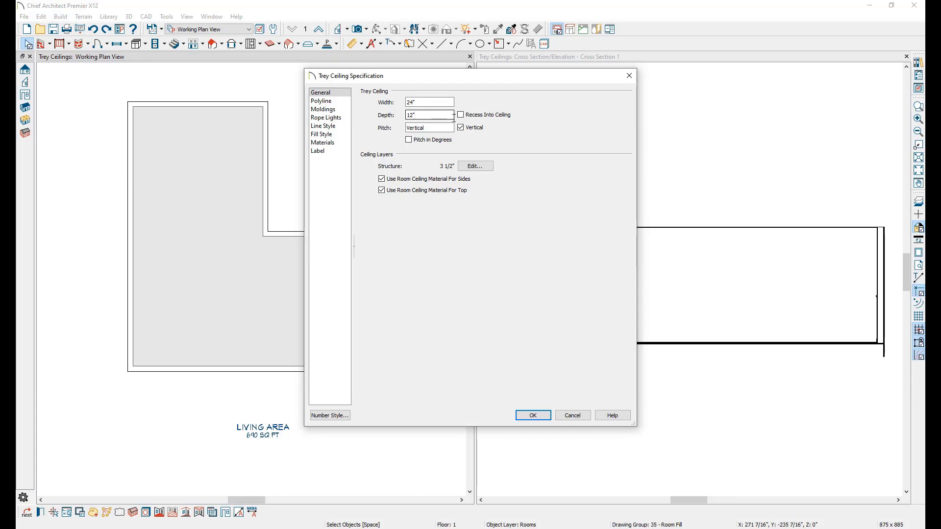
click(533, 415)
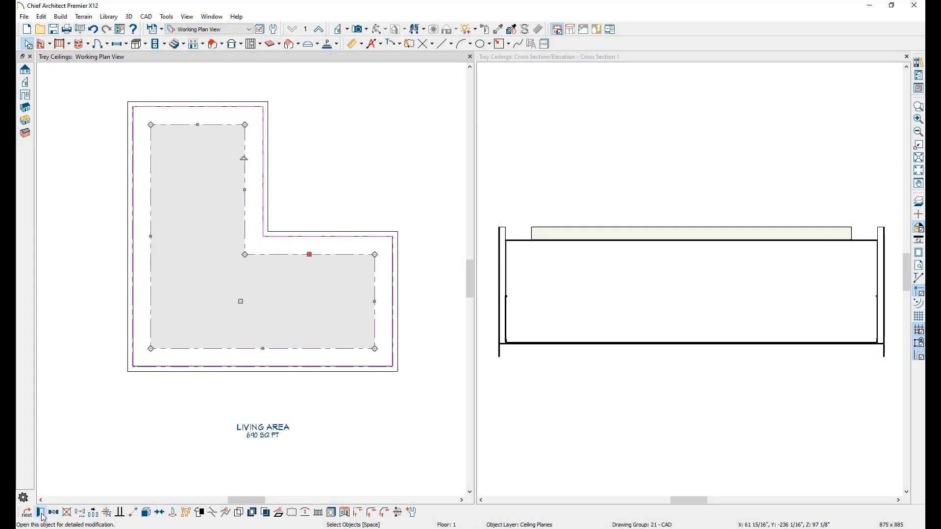
Set the trey ceiling to recess into the ceiling.
click(41, 513)
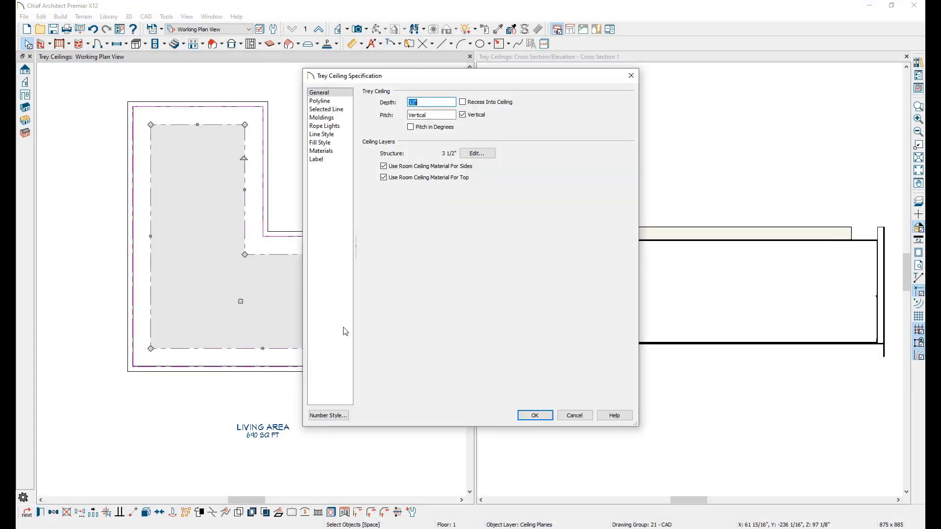
click(463, 103)
click(535, 416)
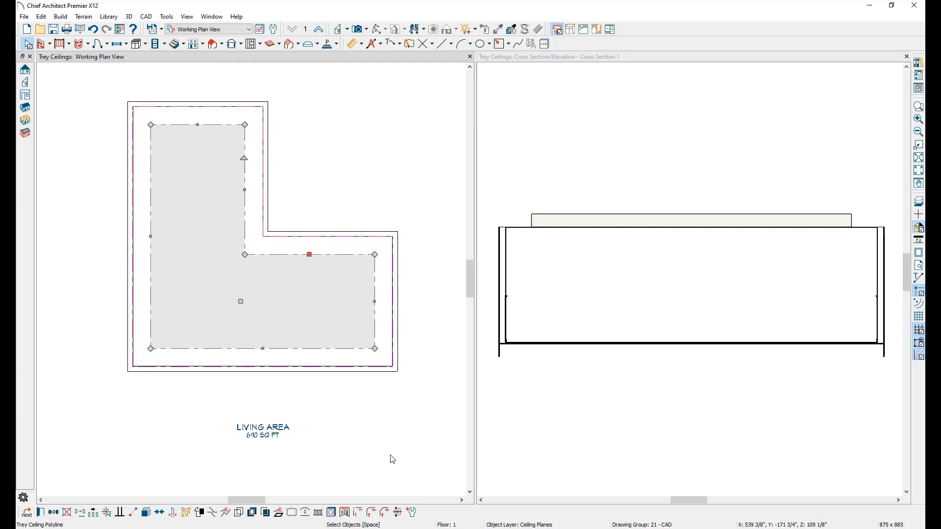
Create a second trey ceiling inside the first one with a 12" width and 6" depth.
click(345, 512)
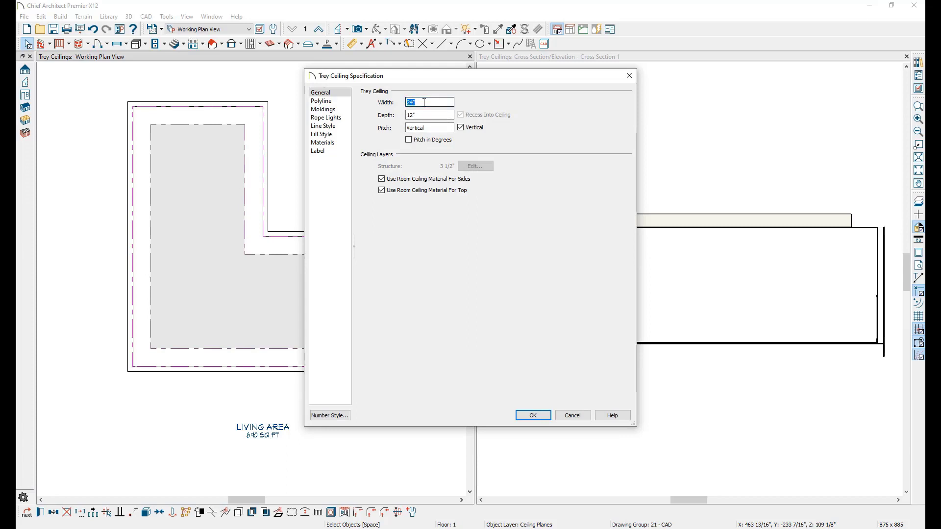
text(12)
key(Tab)
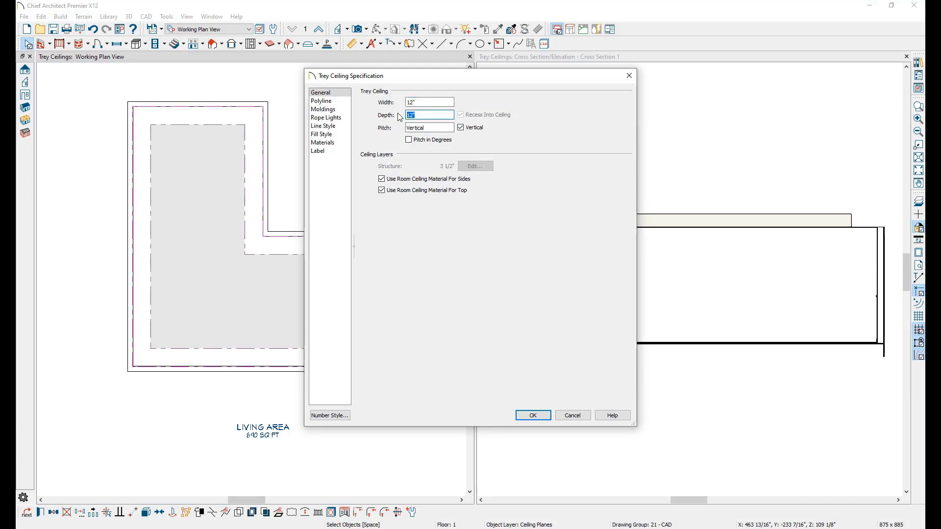
text(6)
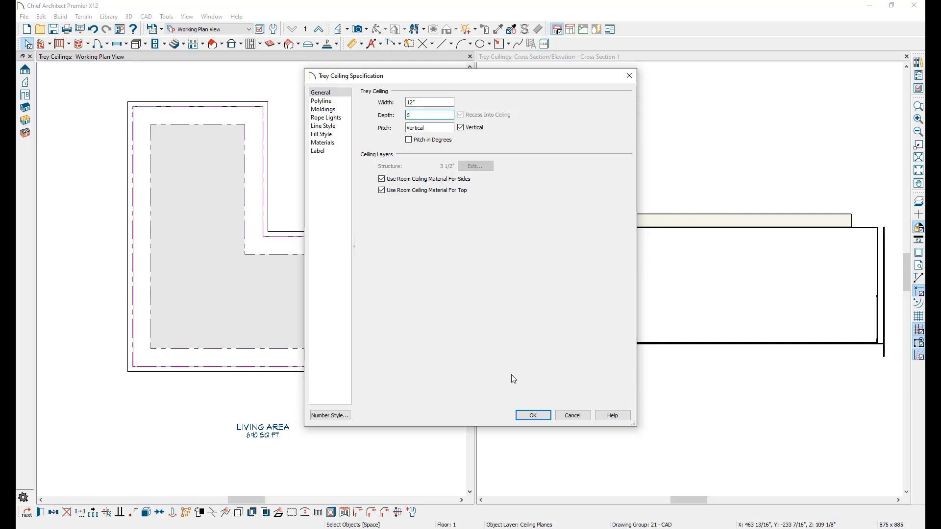
click(546, 420)
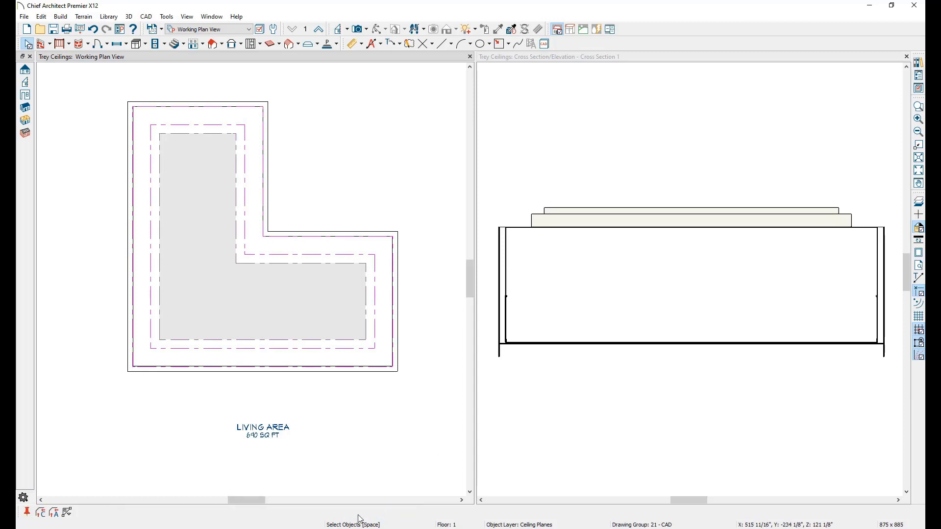
Chamfer all corners of the inner trey ceiling with a 12" chamfer distance.
click(40, 512)
click(41, 515)
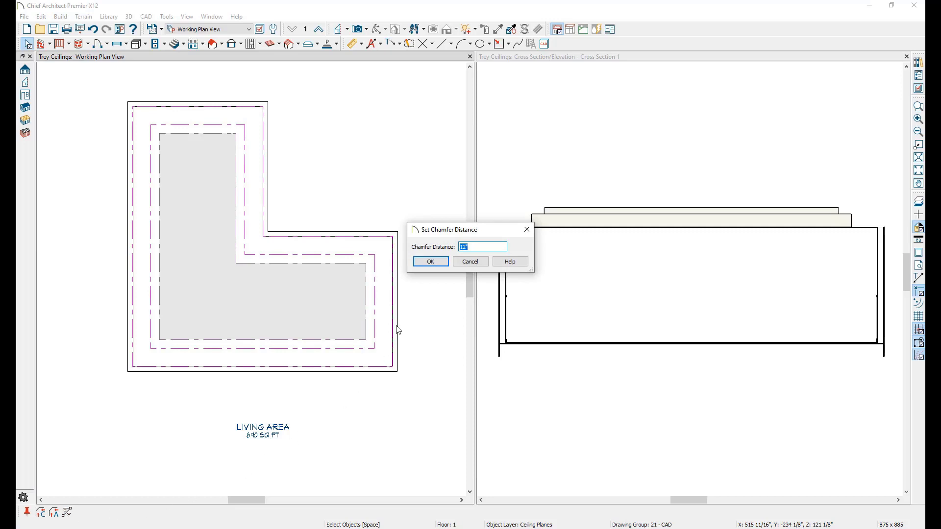
click(445, 263)
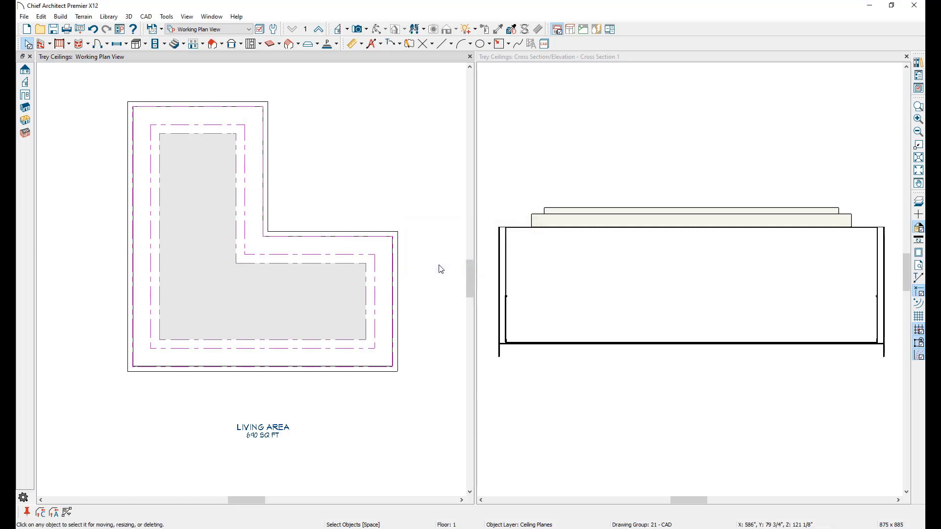
click(54, 513)
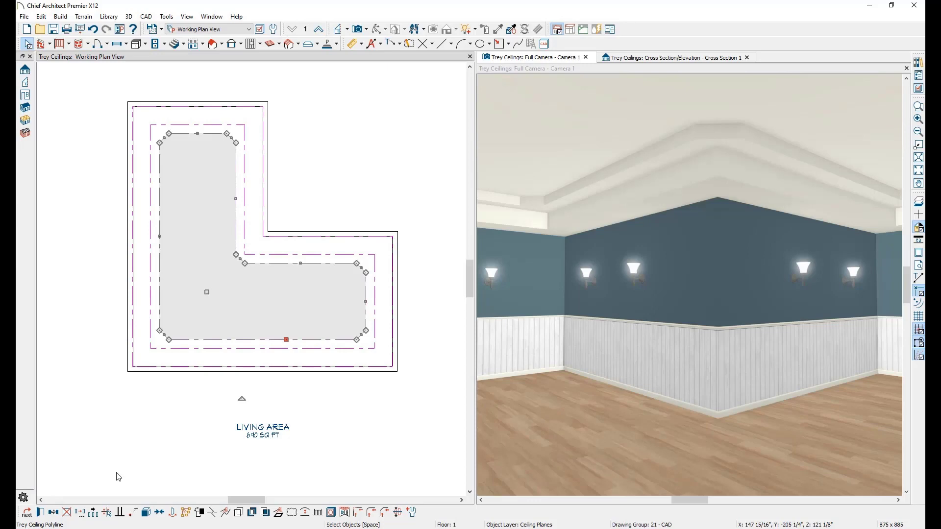
Add the CA-34 crown profile as molding to the inner trey ceiling with a 2 1/4" vertical offset.
click(40, 512)
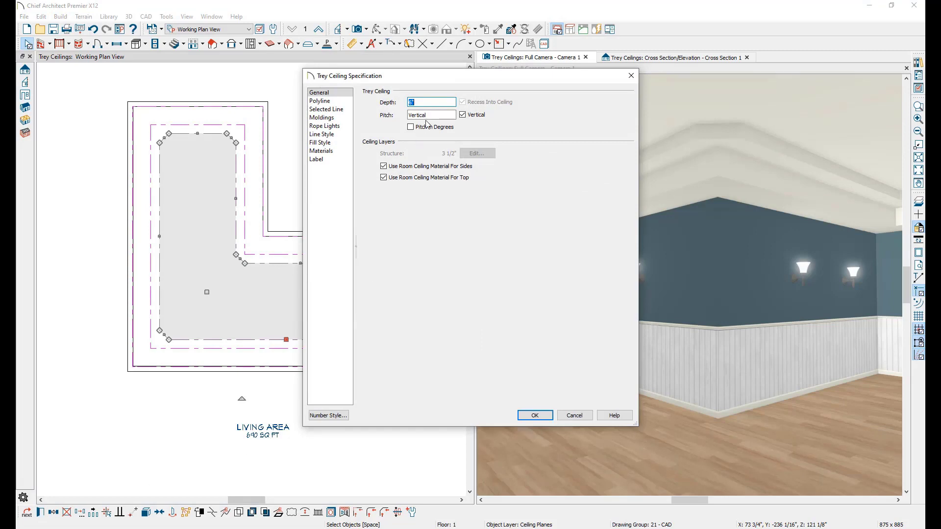
click(348, 119)
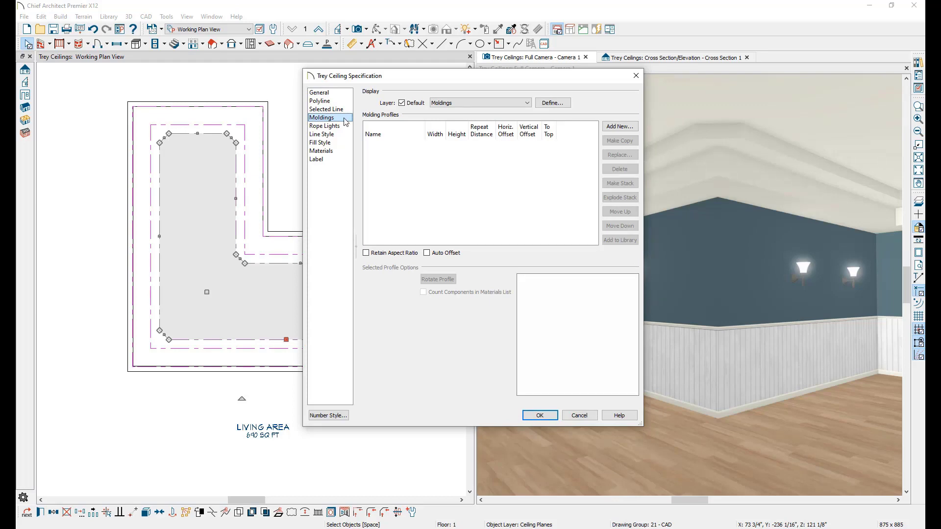
click(621, 125)
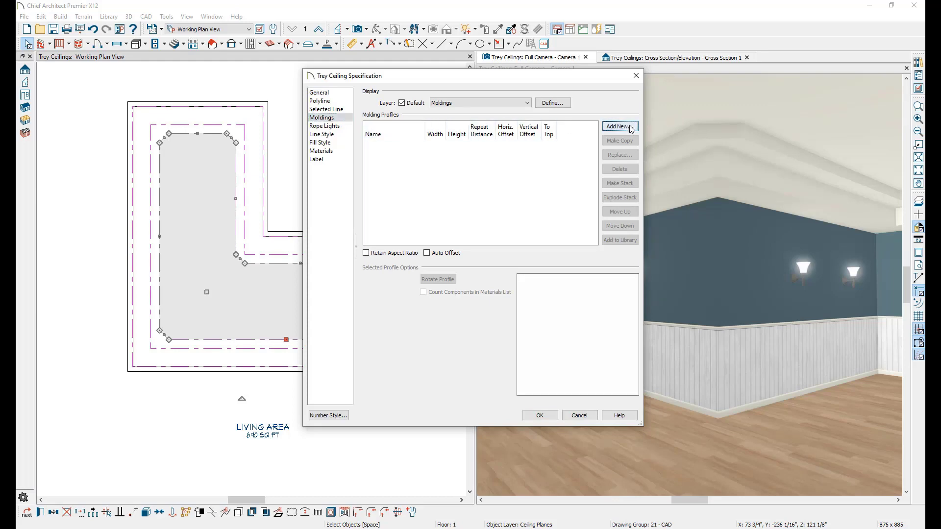
text(CA-34)
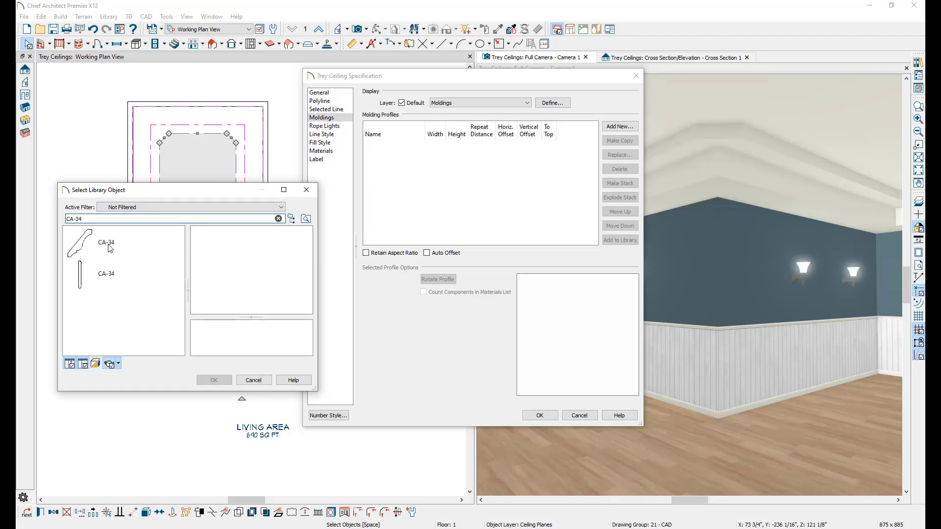
click(108, 245)
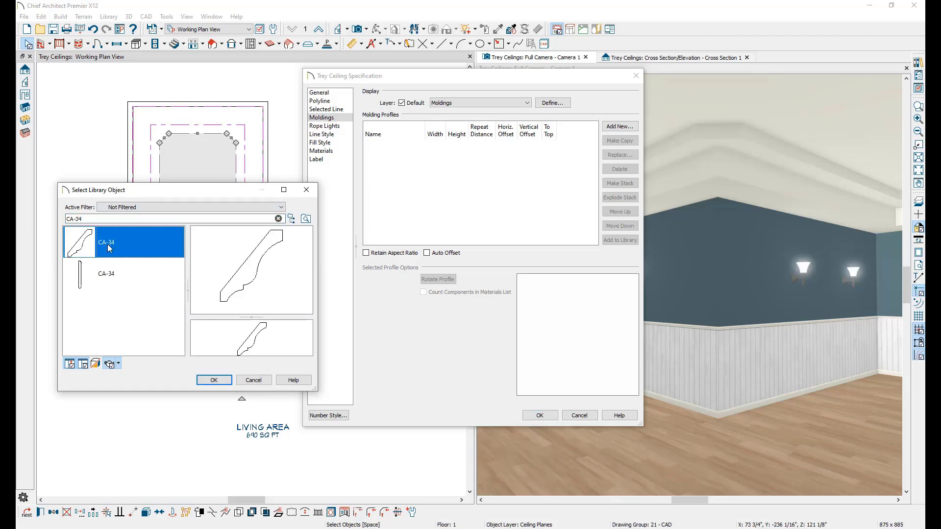
click(214, 381)
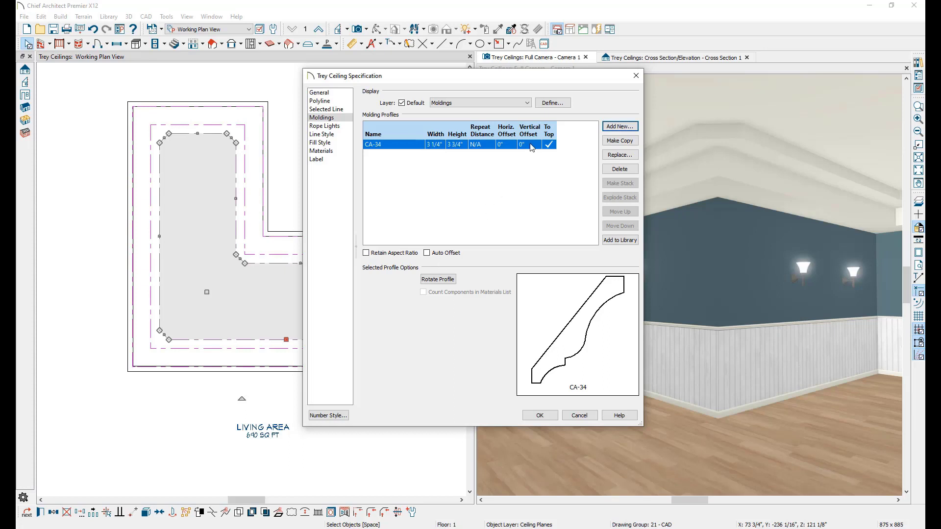
click(532, 145)
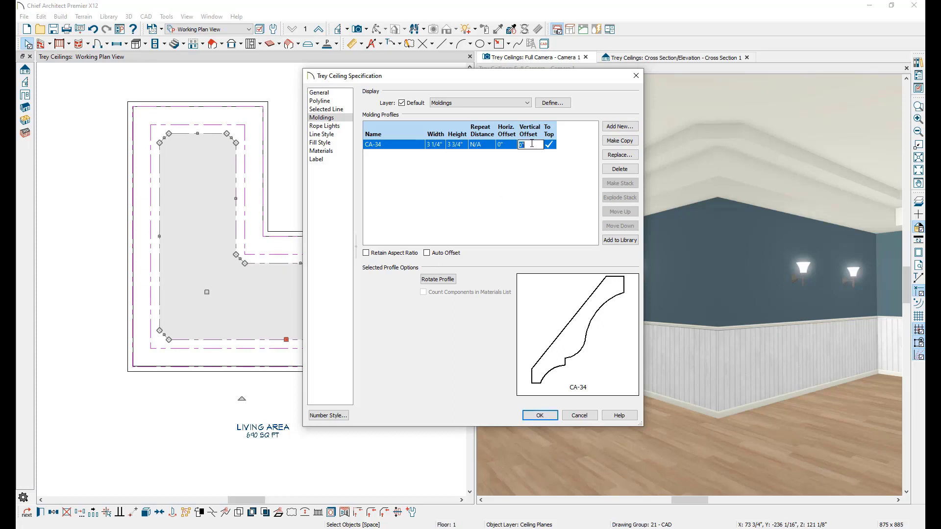
text(2 1/4)
key(Tab)
Add a rope light with default settings to the inner trey ceiling and apply the specification.
click(324, 126)
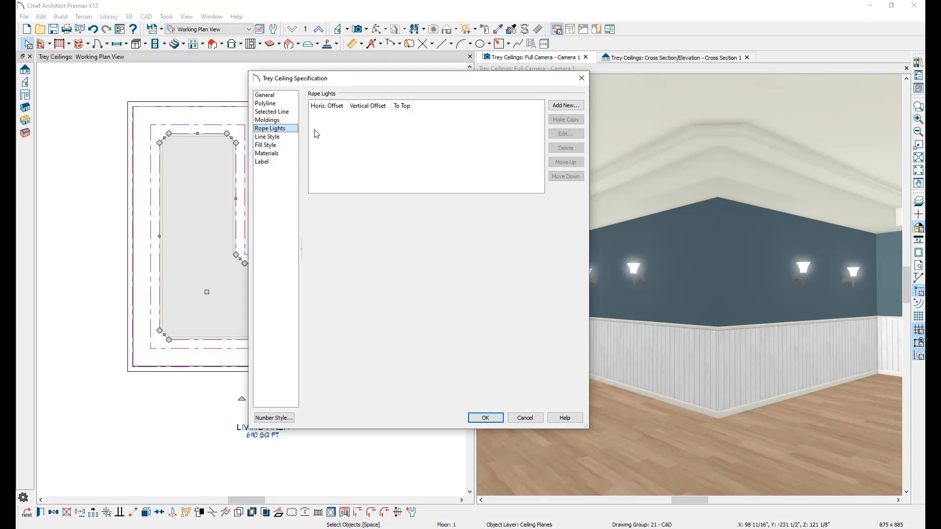
click(569, 107)
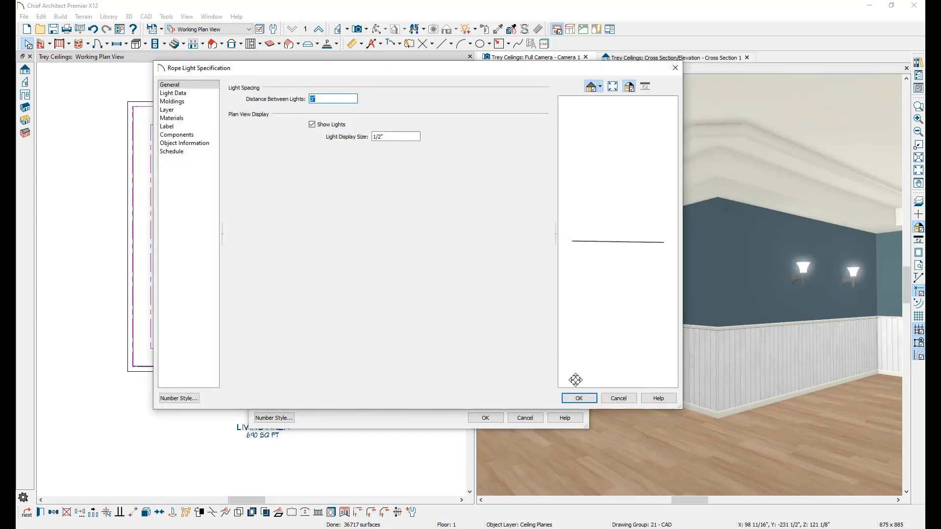
click(579, 399)
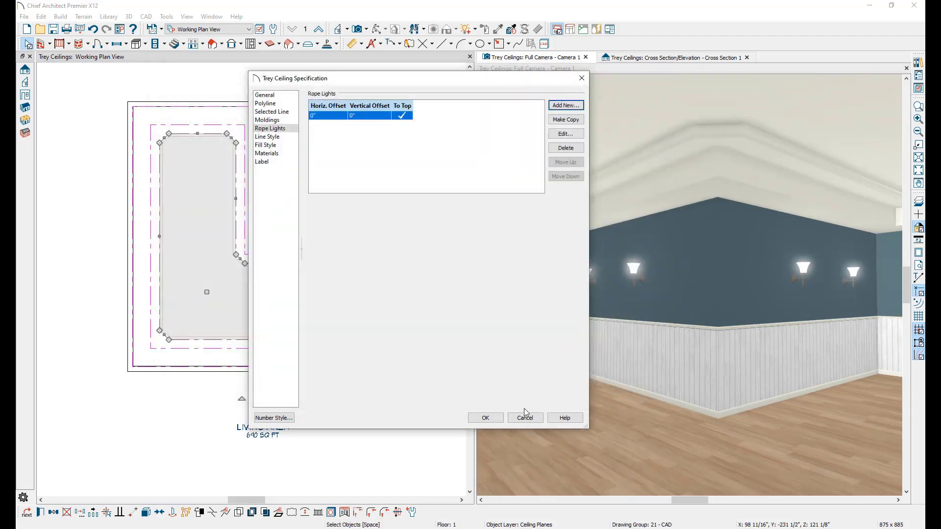
click(497, 422)
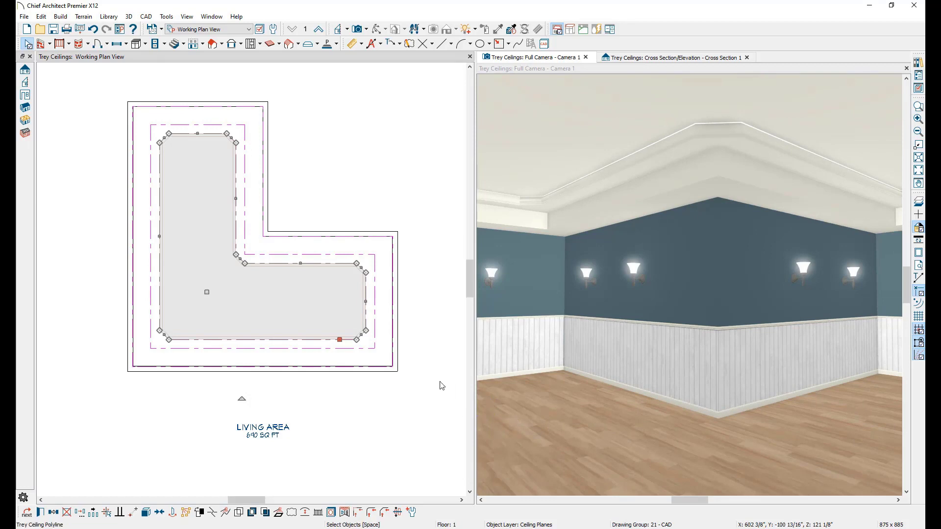
Change the outer trey ceiling from vertical to sloped sides with a pitch of 24.
click(375, 328)
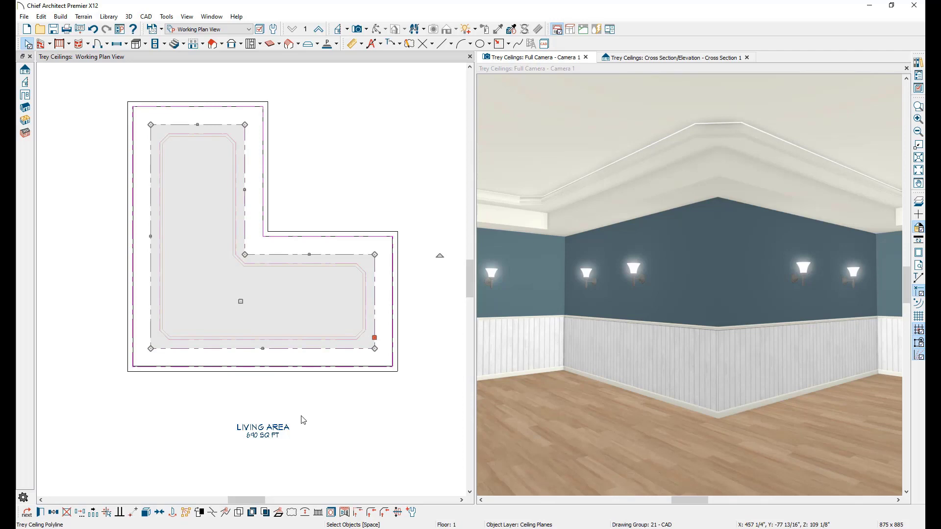
click(42, 513)
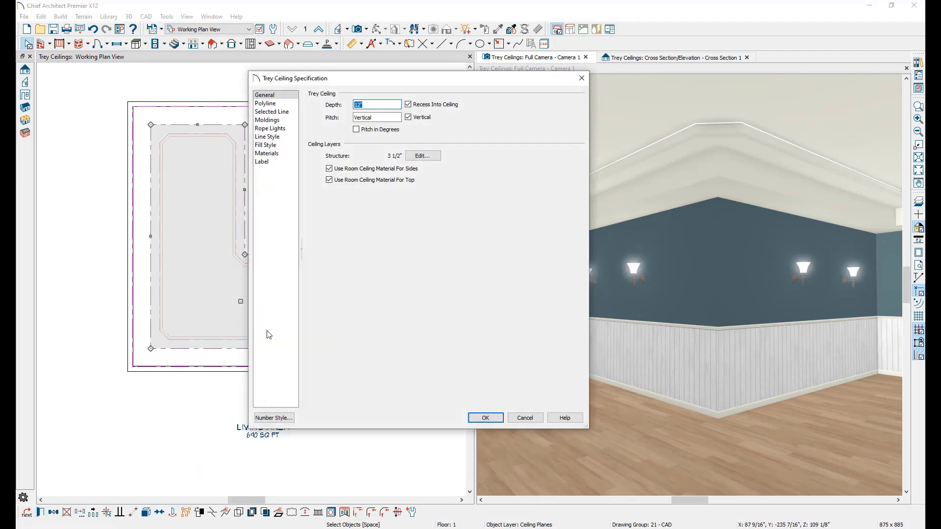
click(413, 119)
drag(368, 118, 348, 122)
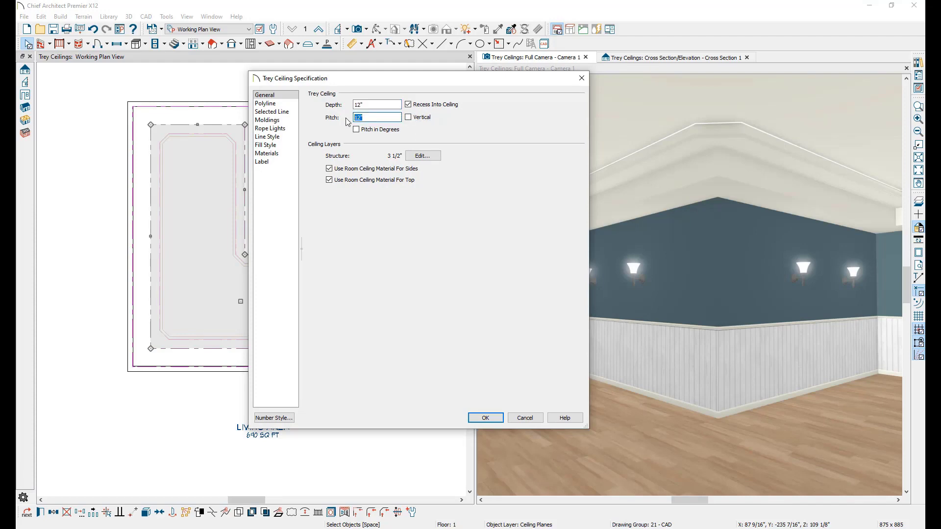
text(24)
key(Tab)
click(485, 418)
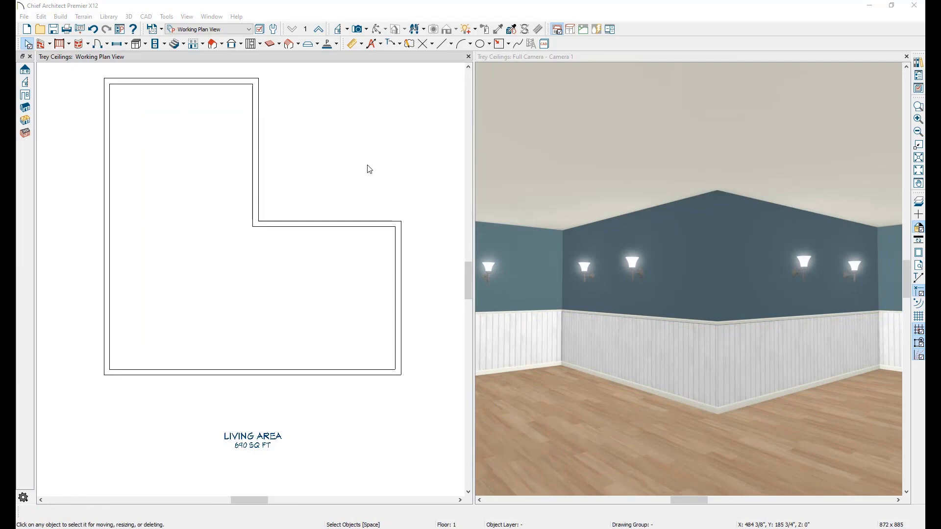
Draw a rectangular trey ceiling polyline inside the long left wing of the room, spanning nearly its full height in plan.
click(222, 45)
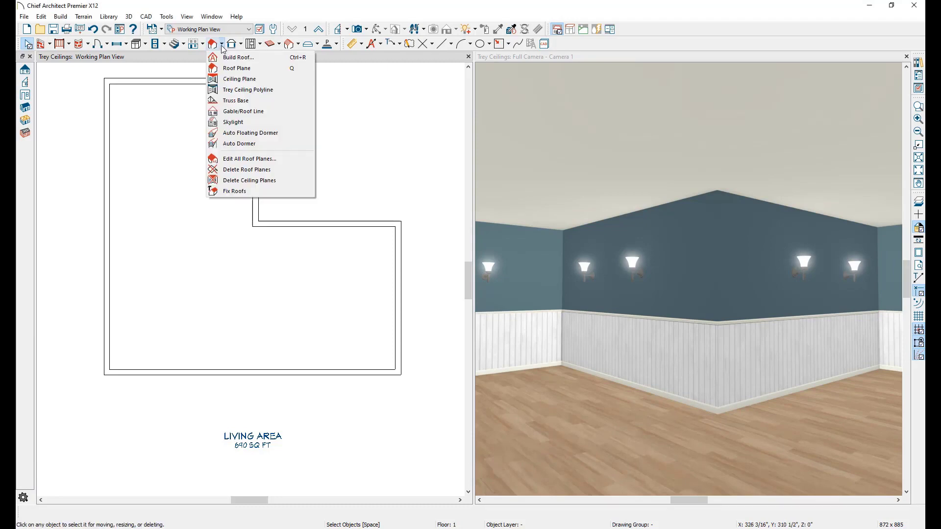
click(246, 90)
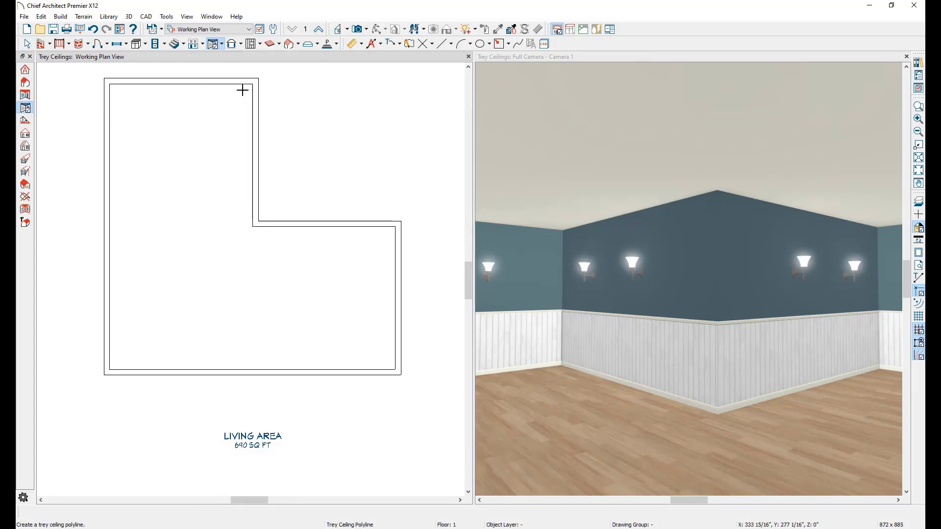
drag(122, 97, 240, 355)
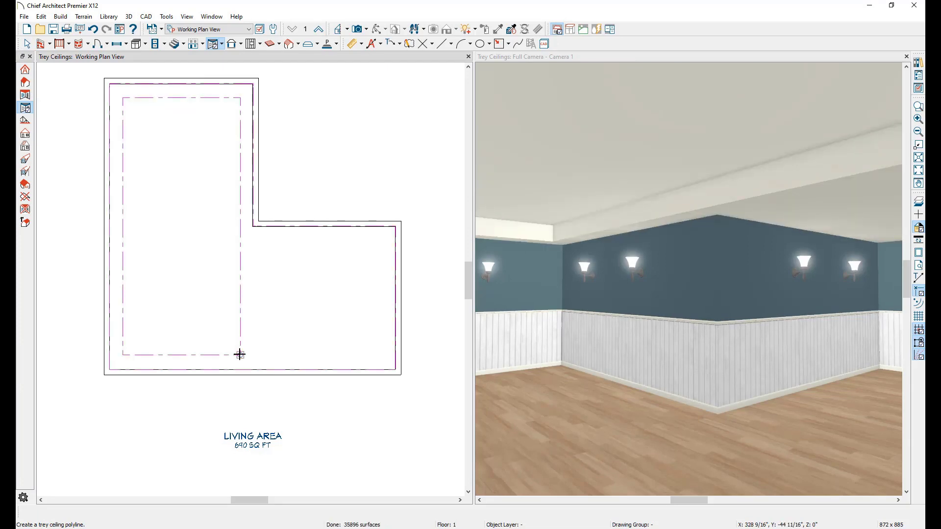
key(space)
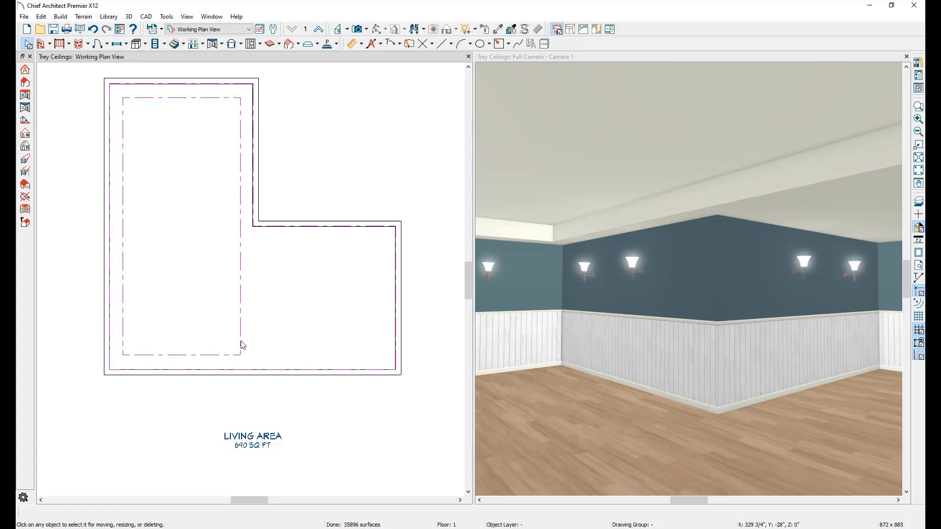
Add a break to the right edge of the rectangular trey ceiling polyline, slightly below the room's inner corner.
click(240, 348)
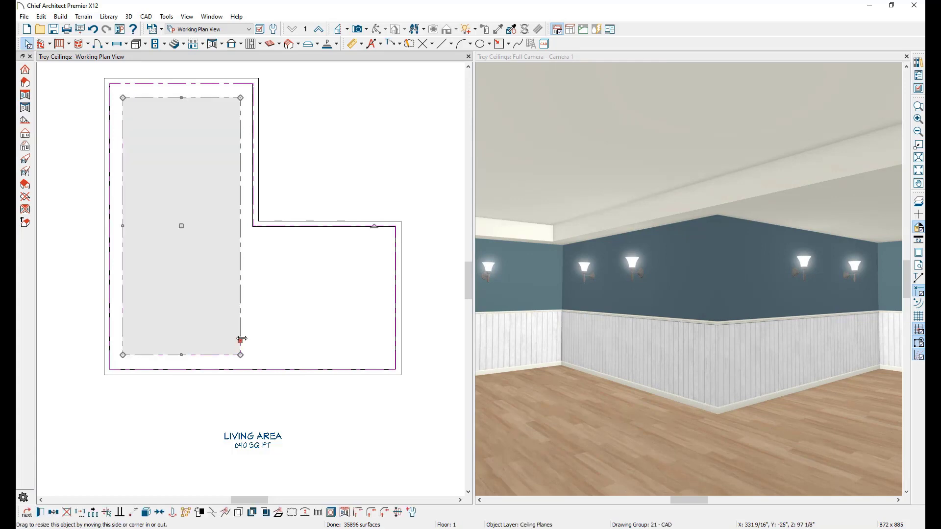
click(212, 512)
click(241, 296)
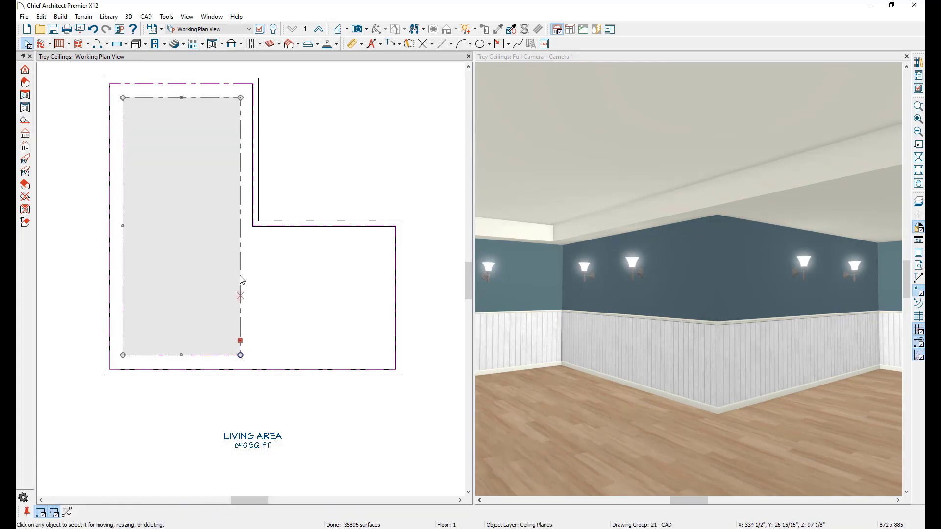
click(239, 251)
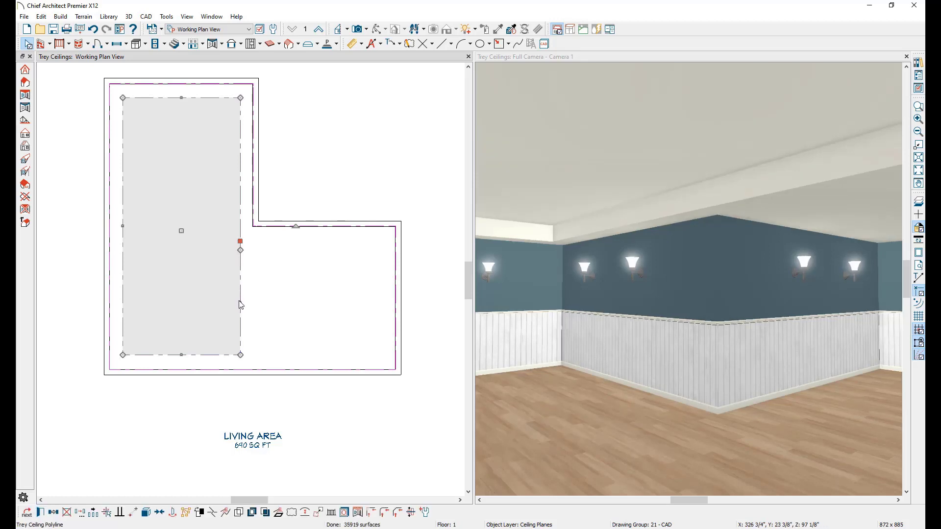
Extend the trey ceiling polyline's lower part into the right wing to match the L-shaped room, and explode it into individual ceiling planes.
drag(240, 302, 376, 308)
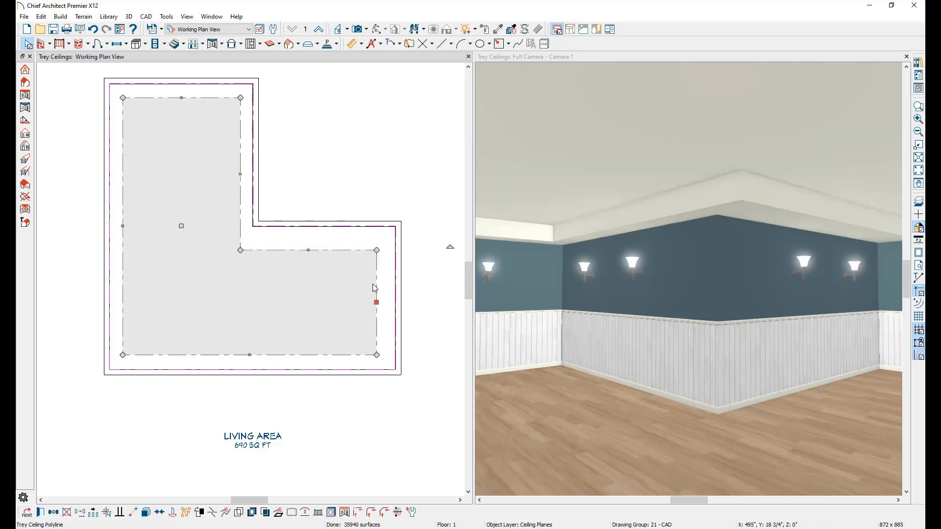
drag(309, 250, 308, 243)
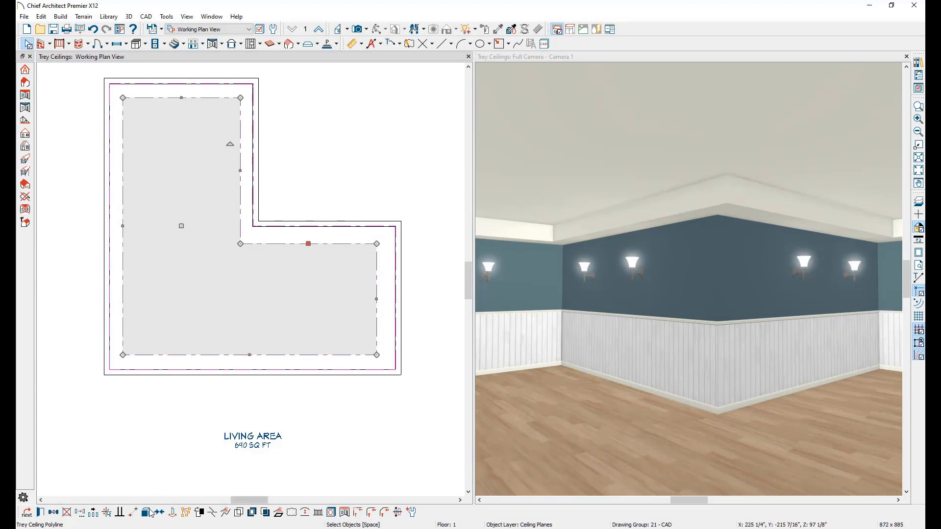
click(146, 512)
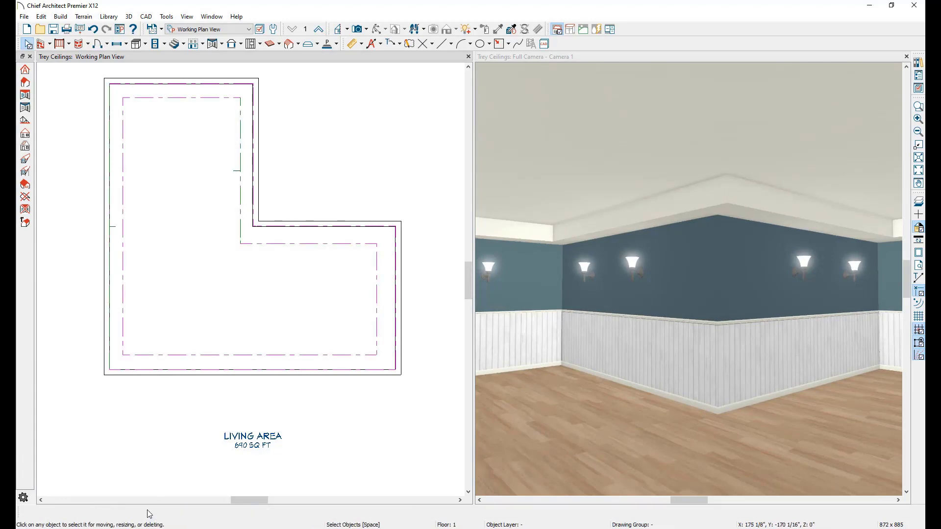
Select the exploded trey ceiling's parts in turn to examine the inner ceiling plane, baseline, ceiling hole and outer ceiling plane.
click(268, 361)
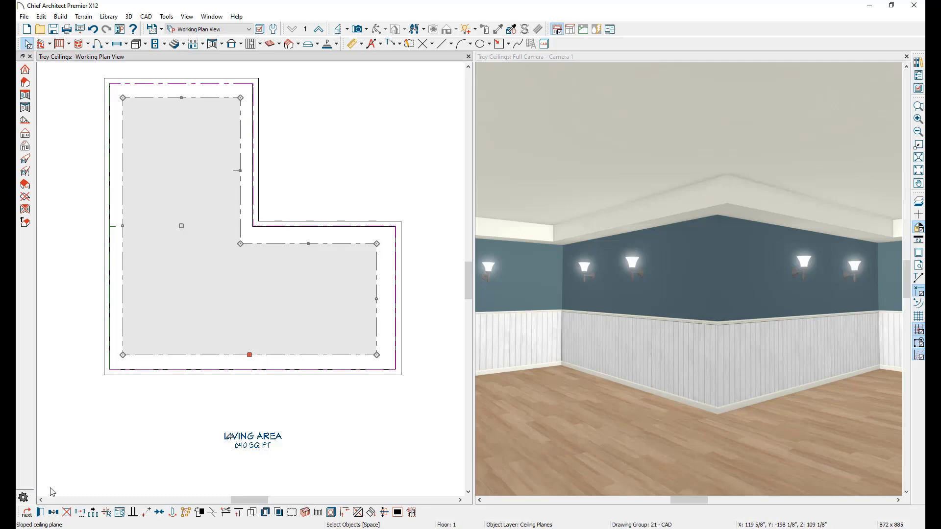
click(27, 512)
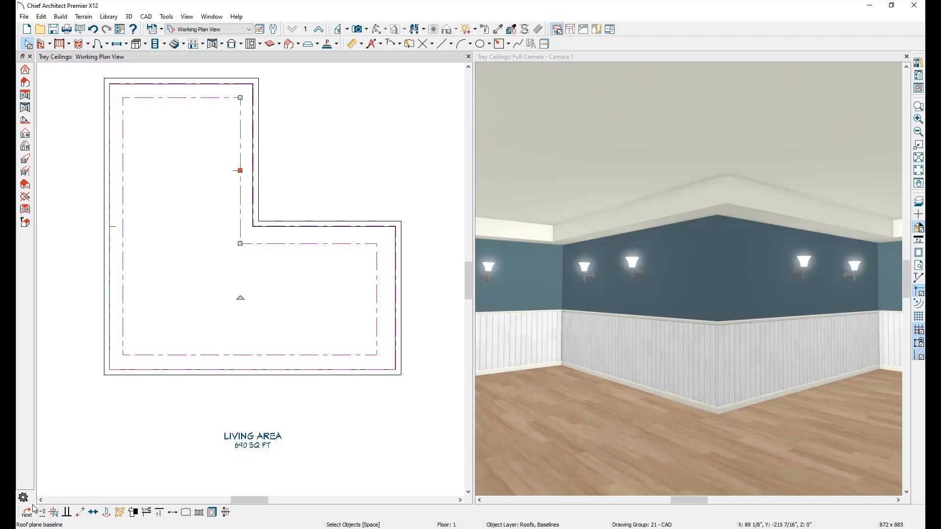
click(27, 513)
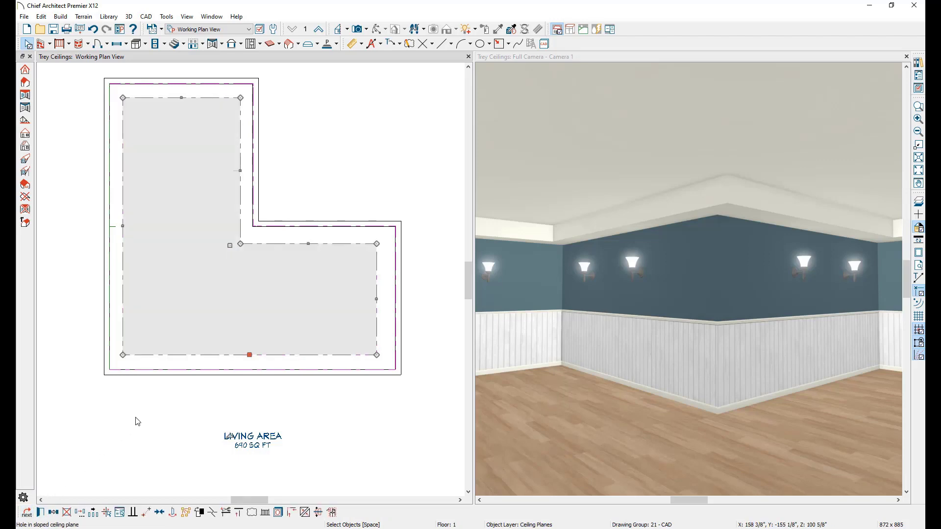
click(176, 373)
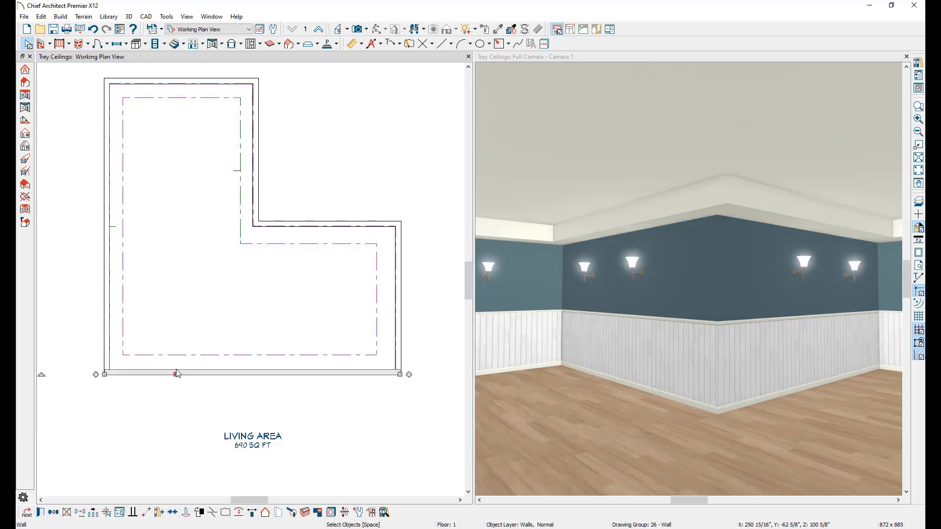
click(27, 512)
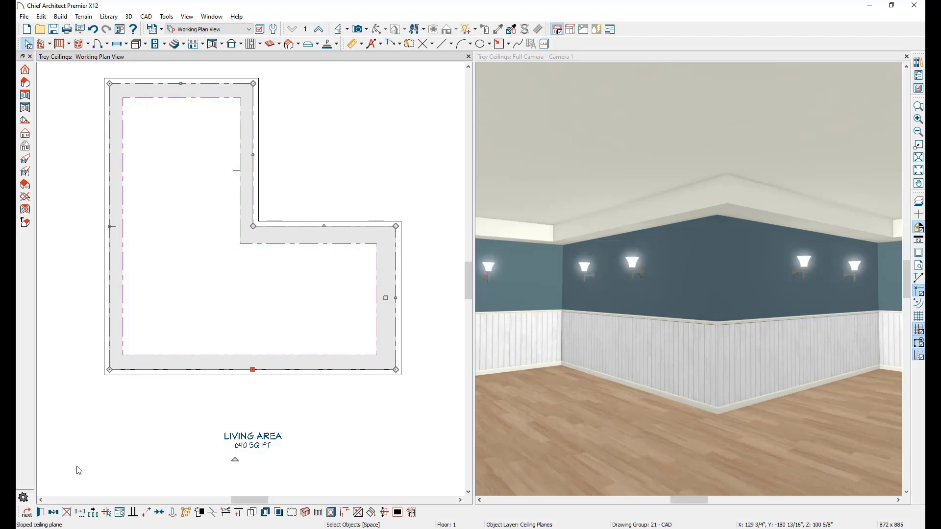